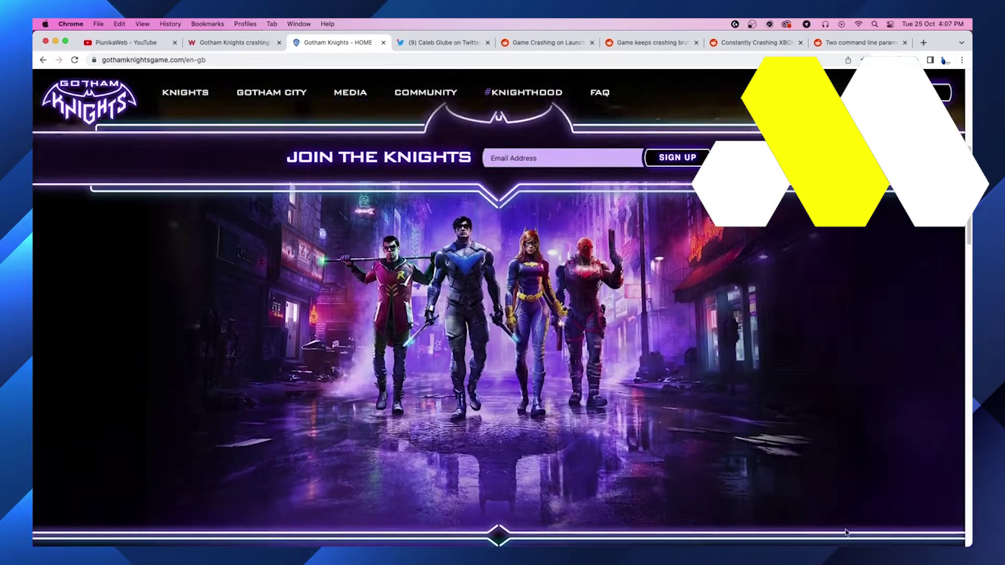
scroll(845, 530, "up", 4)
scroll(833, 520, "up", 2)
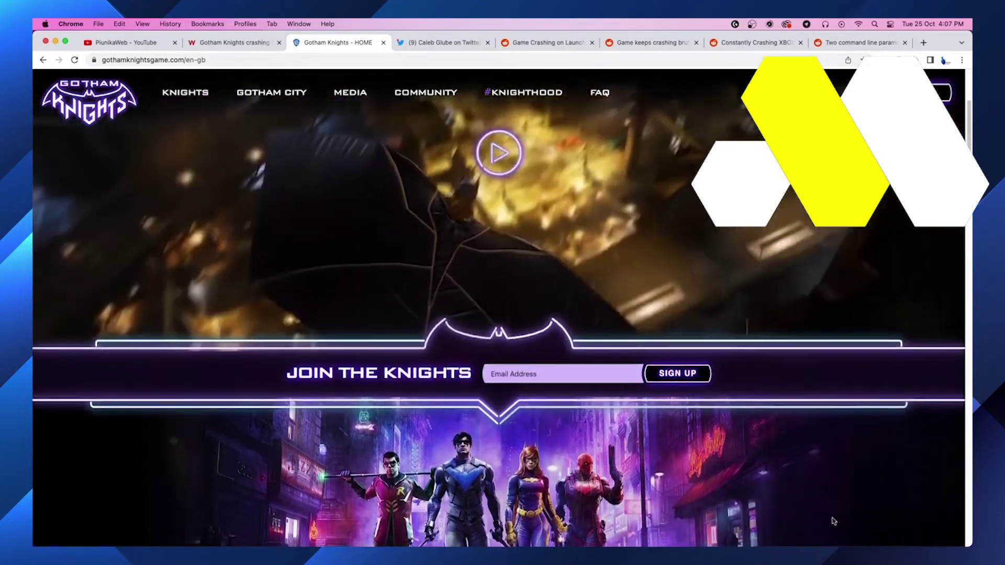
scroll(832, 517, "up", 2)
scroll(831, 518, "up", 1)
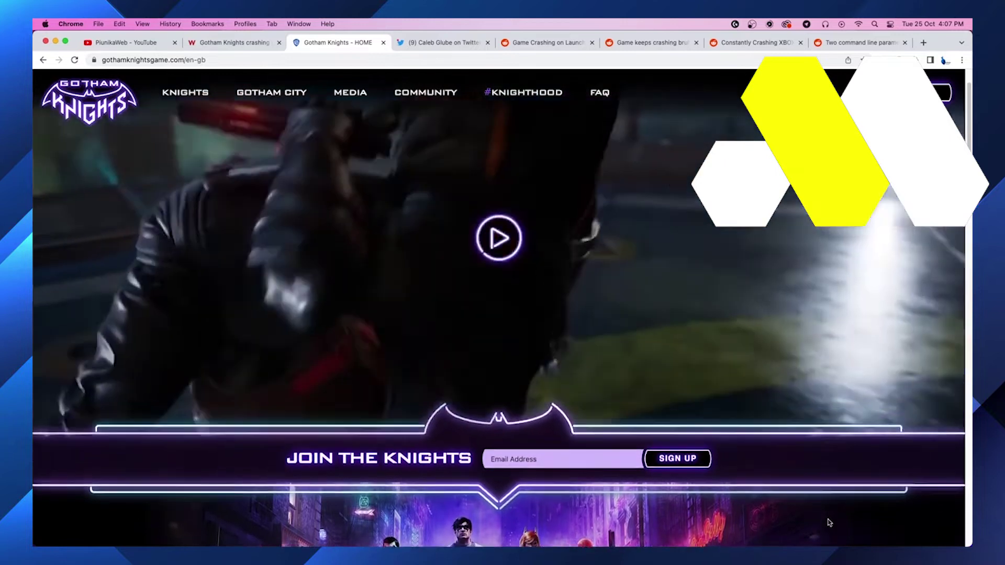
scroll(829, 522, "up", 2)
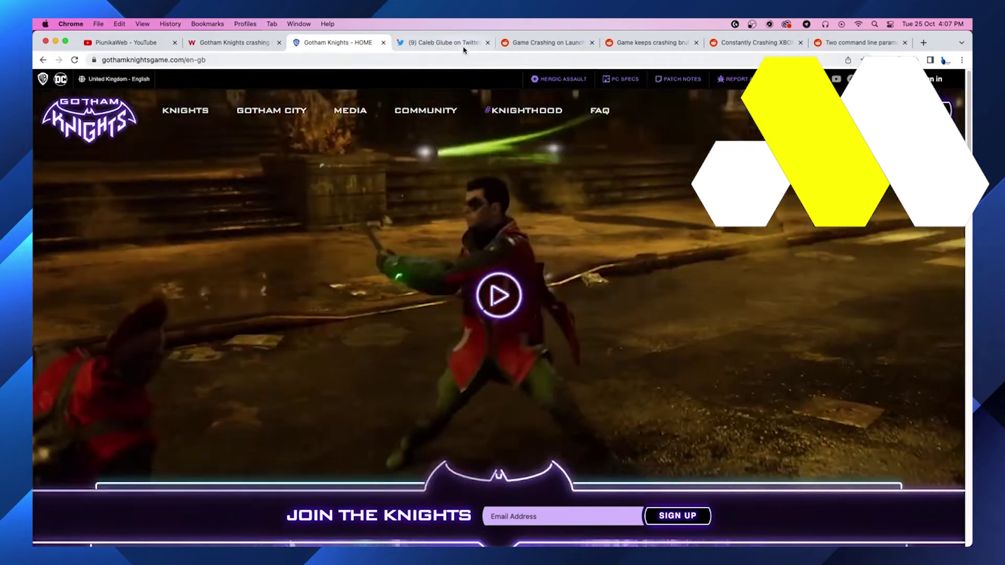
- Switch to the tweet reporting Gotham Knights crash cycles with a D3D12 GPU driver error
left_click(451, 42)
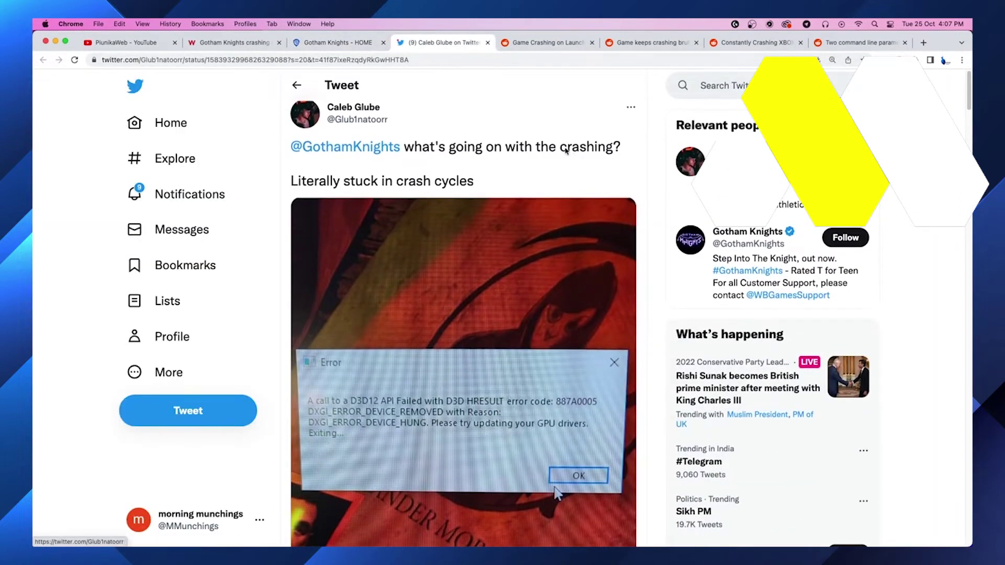
- Highlight the word 'crashing?' in the Gotham Knights crash tweet
left_click_drag(561, 148, 621, 153)
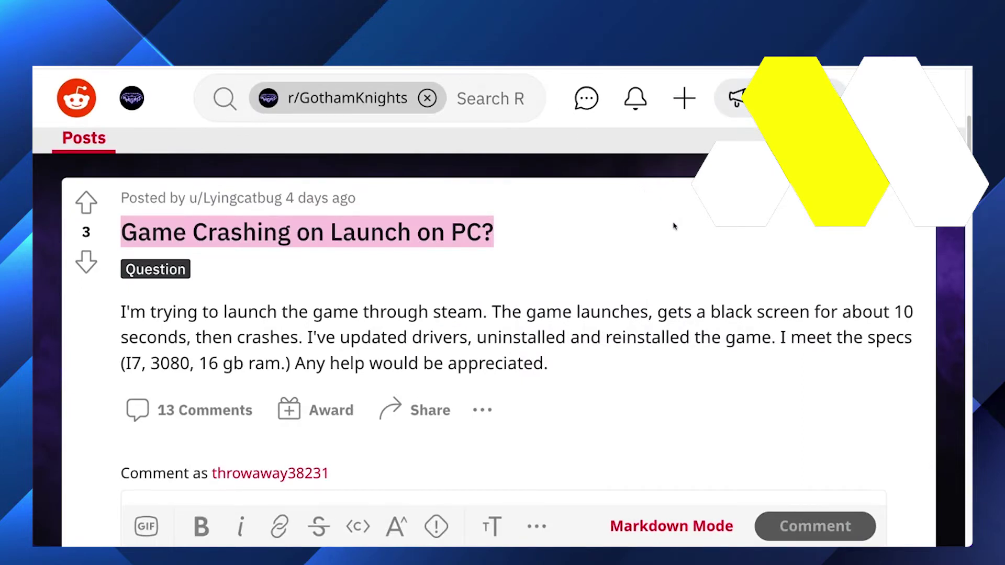
scroll(674, 228, "down", 3)
scroll(674, 228, "down", 3)
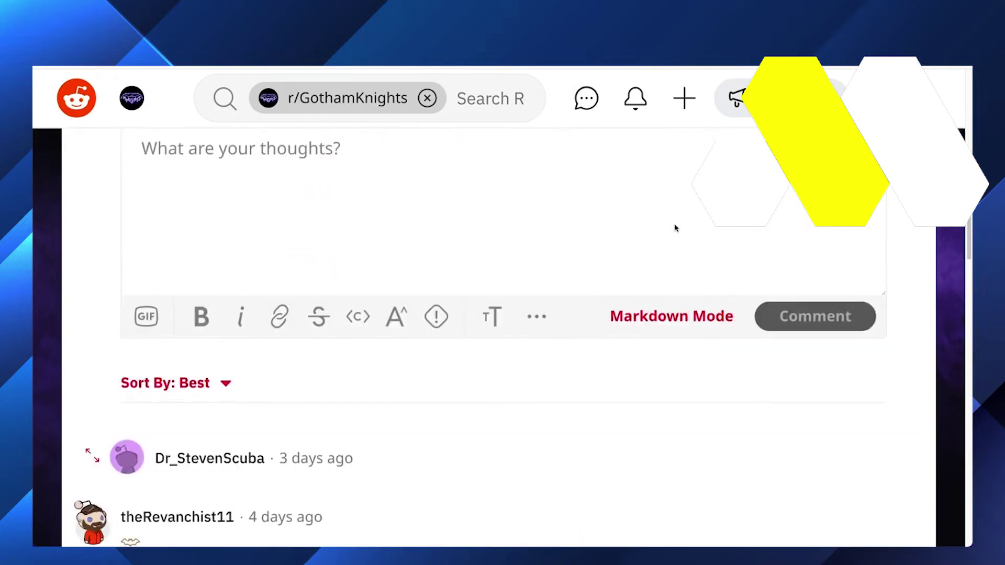
scroll(674, 228, "down", 2)
scroll(675, 228, "down", 2)
scroll(675, 228, "down", 1)
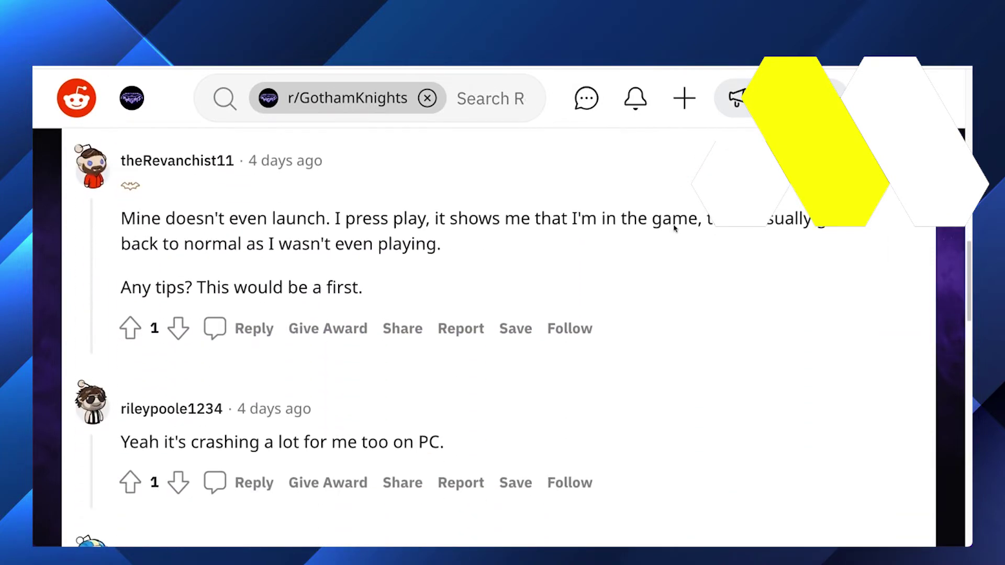
- Highlight the Reddit comment 'Mine doesn't even launch' in the launch-crash thread
left_click_drag(111, 218, 329, 218)
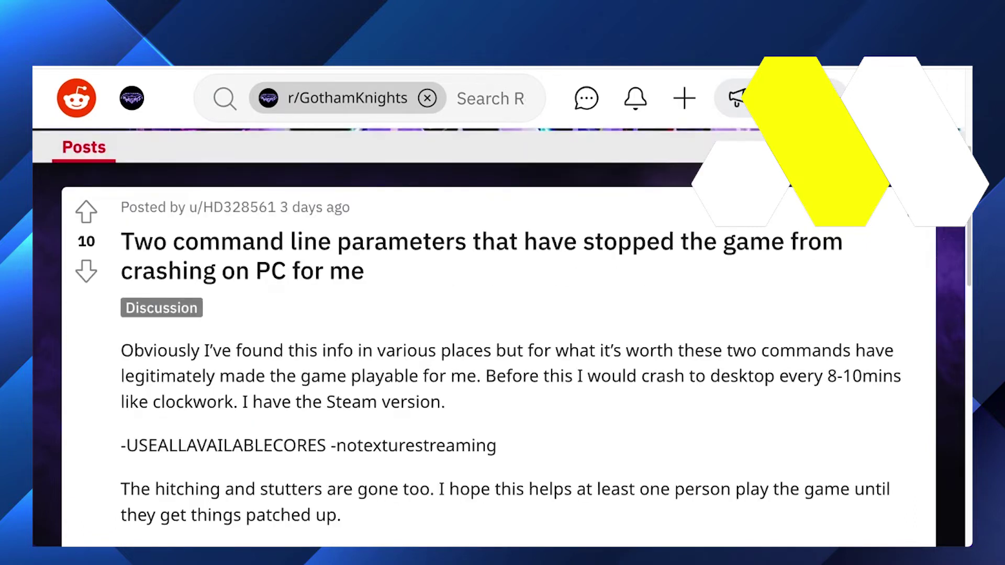
scroll(809, 260, "down", 1)
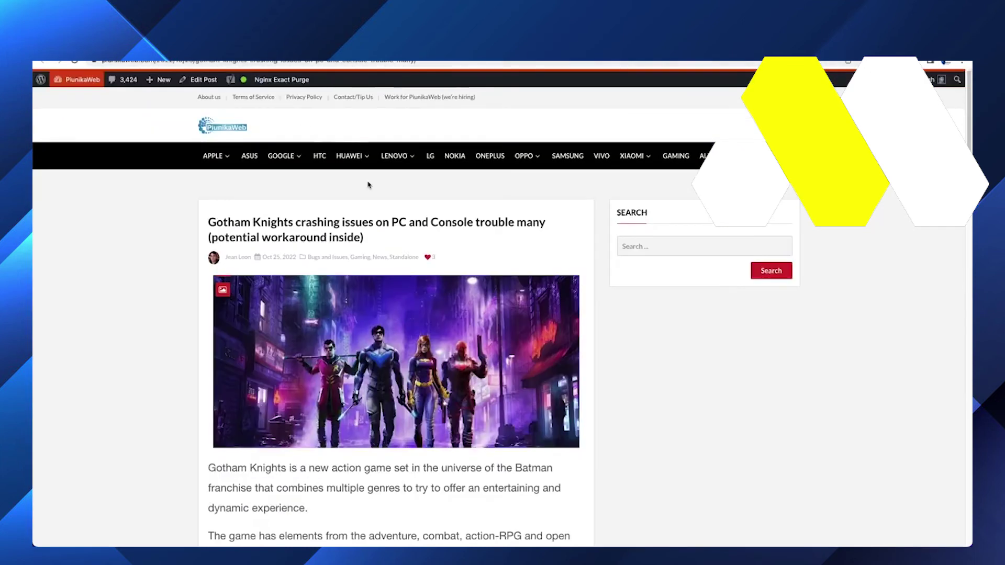
scroll(693, 425, "down", 1)
scroll(692, 425, "down", 1)
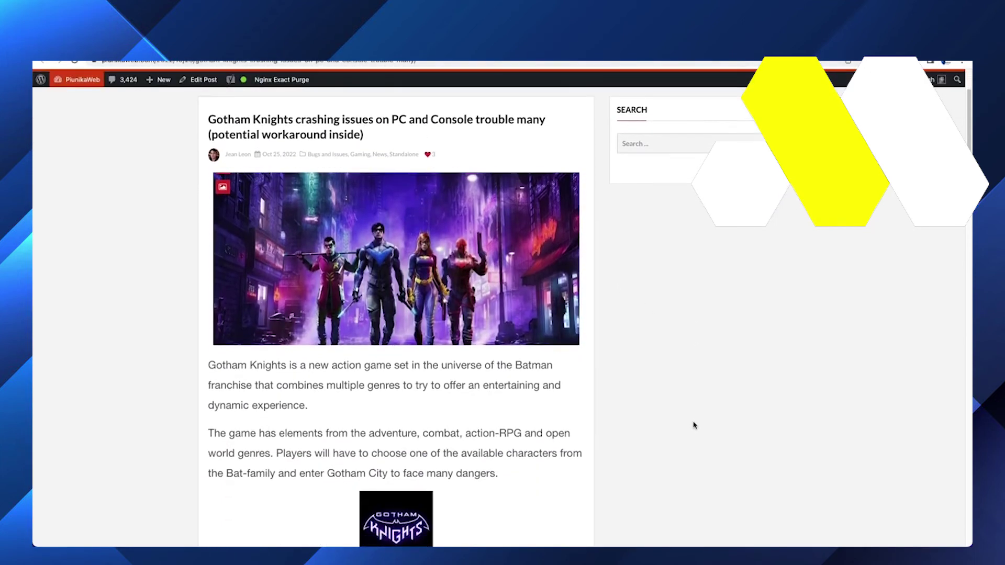
scroll(692, 425, "down", 1)
scroll(692, 424, "down", 1)
scroll(693, 425, "down", 2)
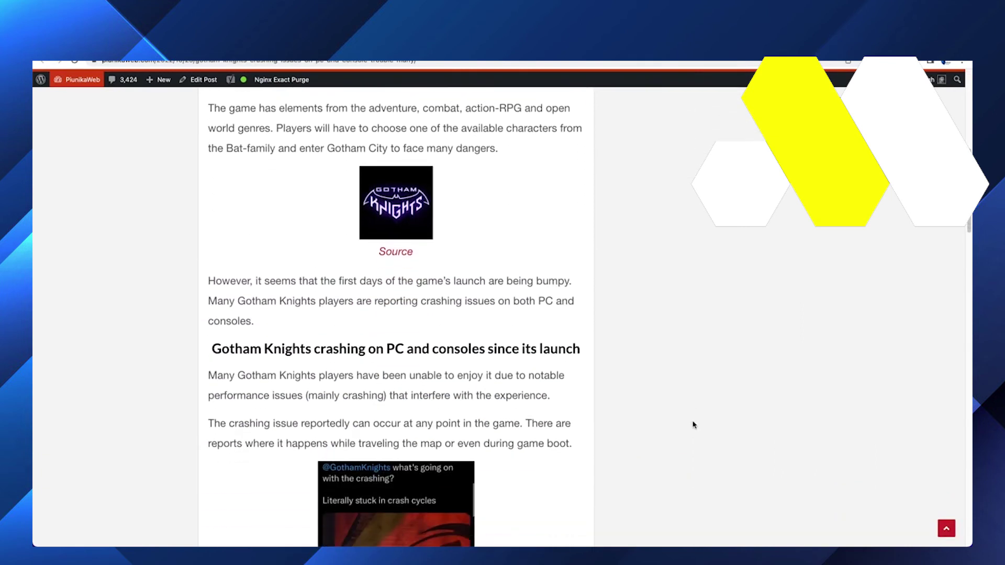
scroll(692, 424, "down", 2)
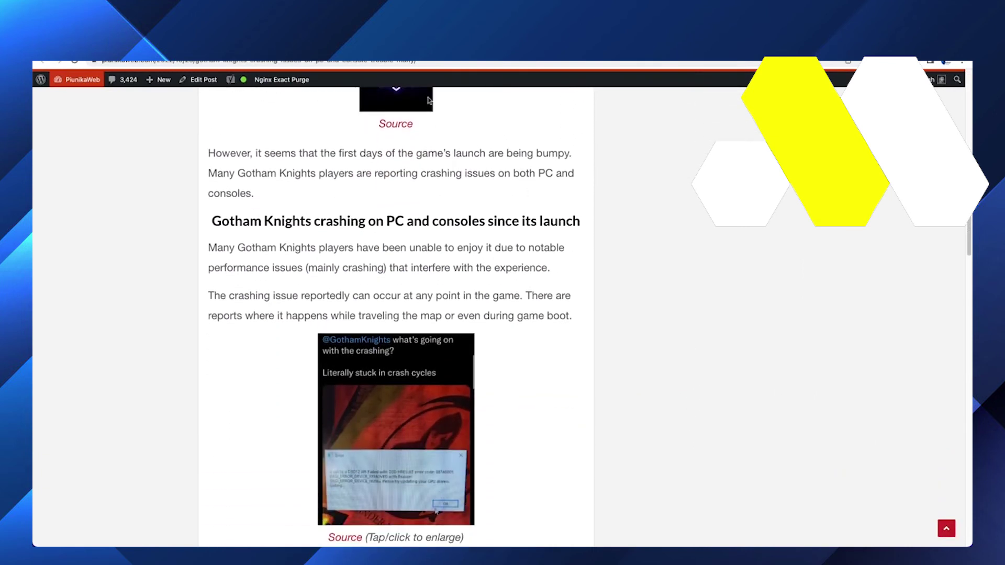
- Select the PiunikaWeb Gotham Knights crash article's web address
left_click(369, 63)
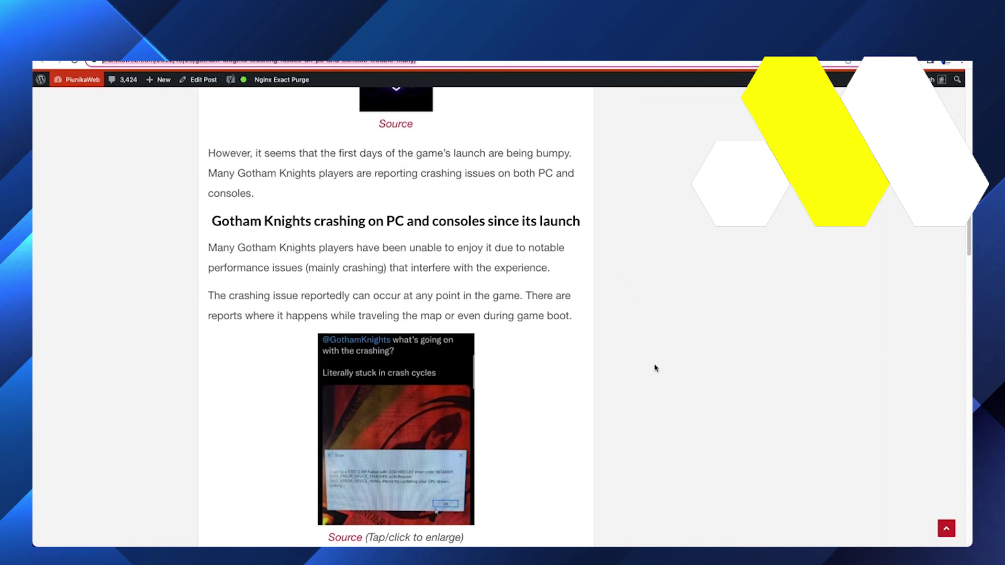
scroll(653, 369, "down", 2)
scroll(644, 369, "down", 2)
scroll(644, 369, "down", 2)
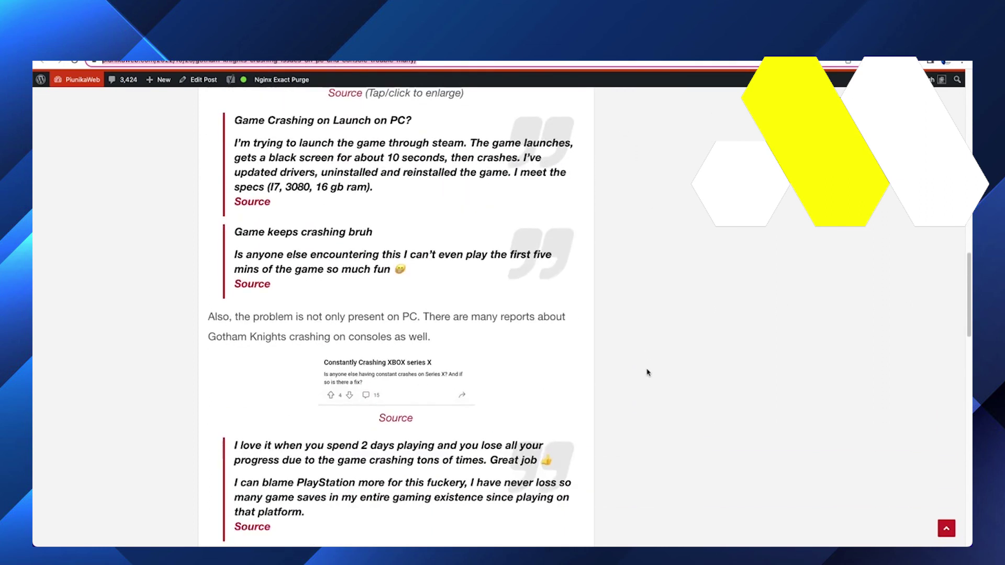
scroll(645, 369, "down", 3)
scroll(647, 370, "down", 2)
scroll(647, 372, "down", 3)
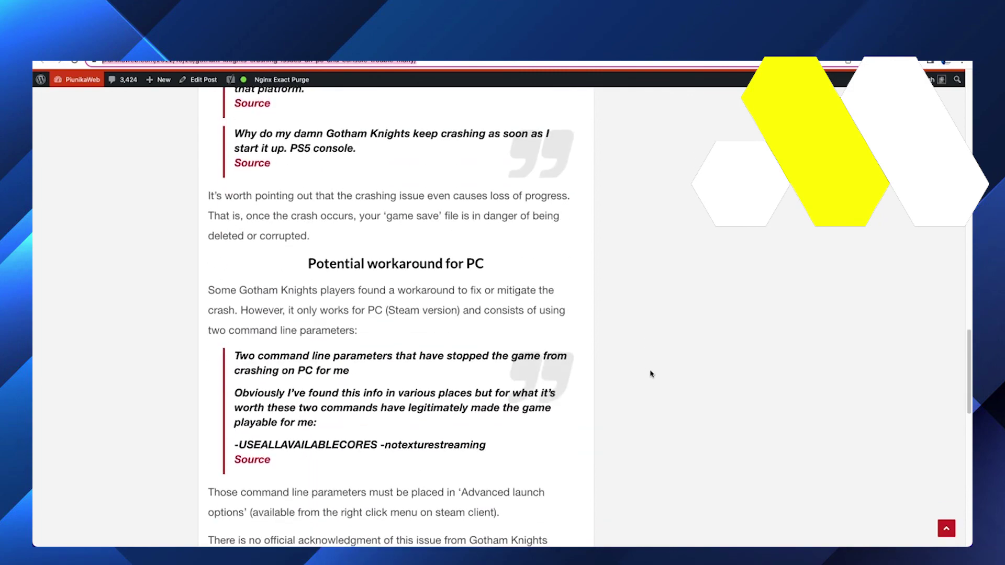